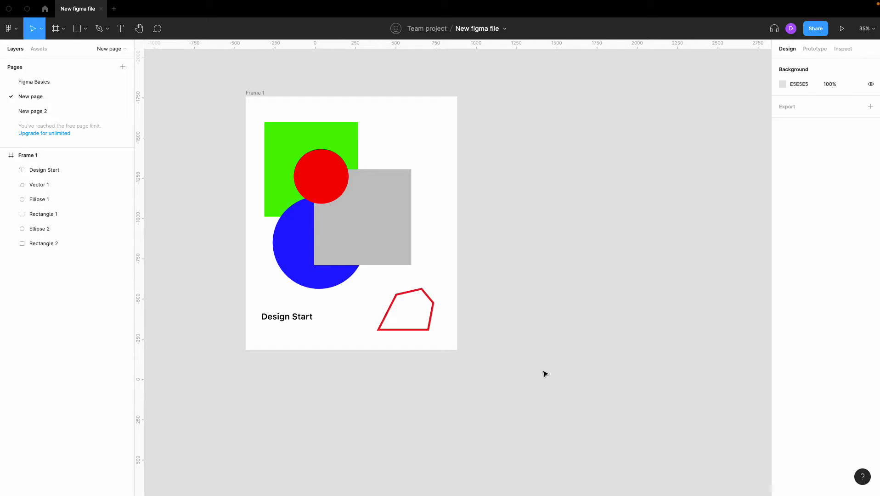
Add an export setting to the grey rectangle, keeping the PNG format and 1x scale.
scroll(457, 379, left, 1)
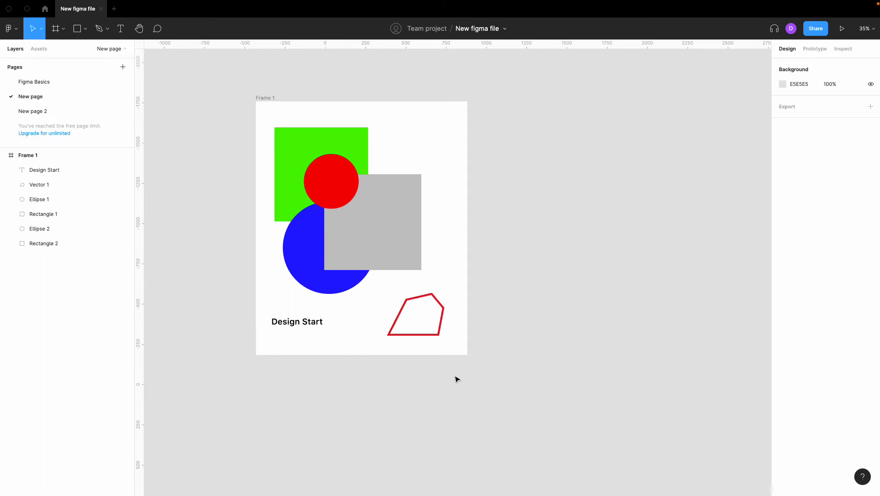
scroll(457, 380, up, 1)
scroll(457, 379, left, 1)
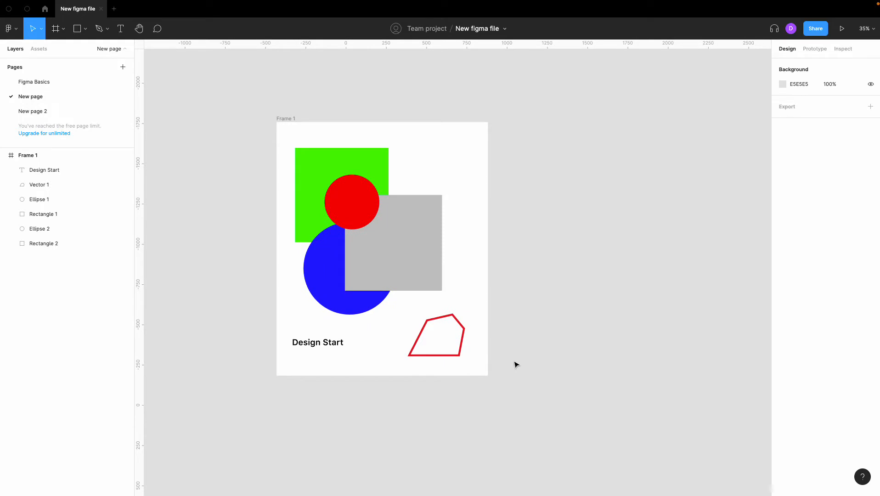
click(418, 263)
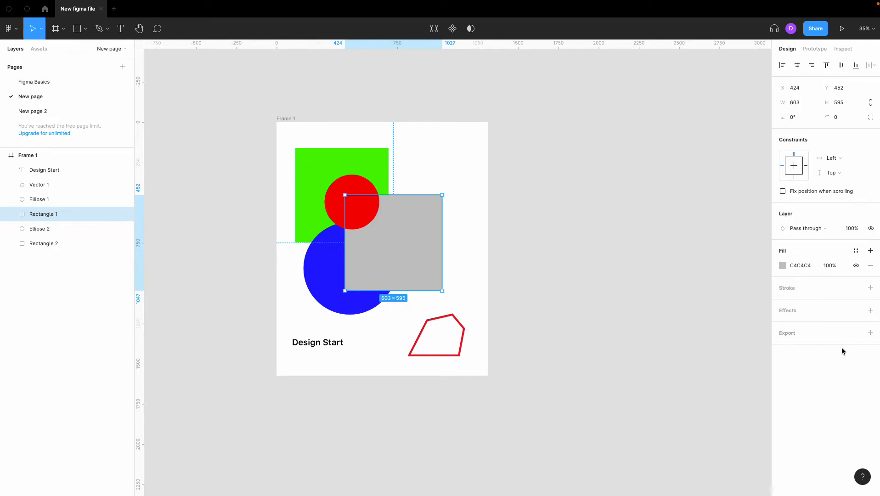
click(870, 333)
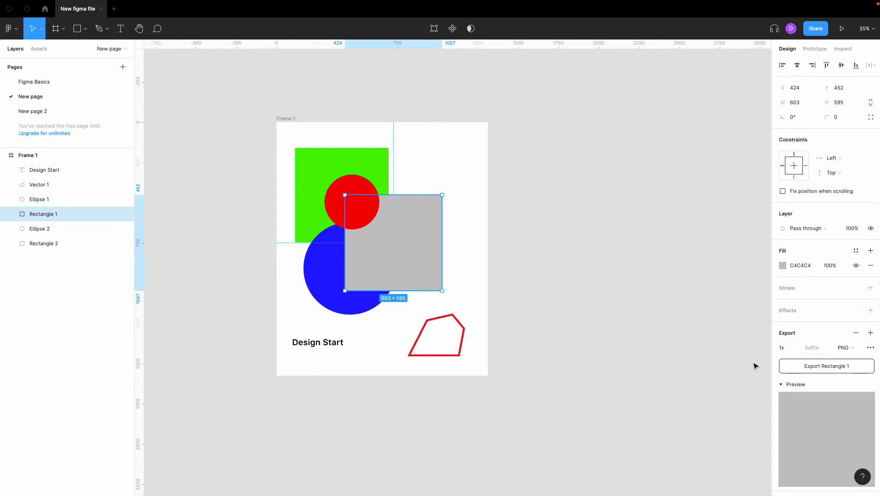
click(850, 347)
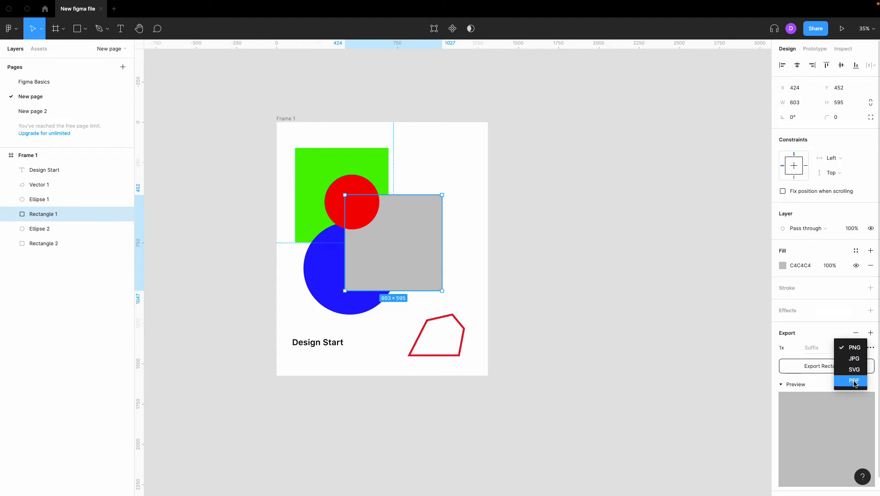
click(853, 347)
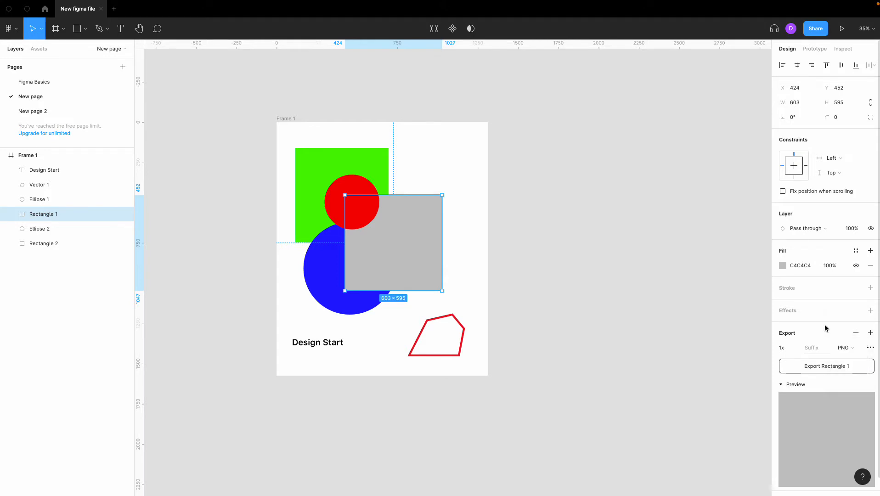
click(792, 350)
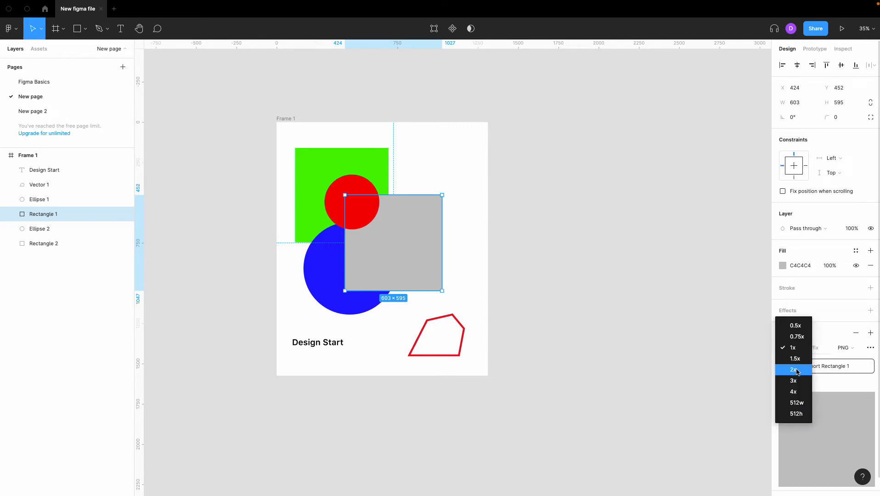
click(795, 349)
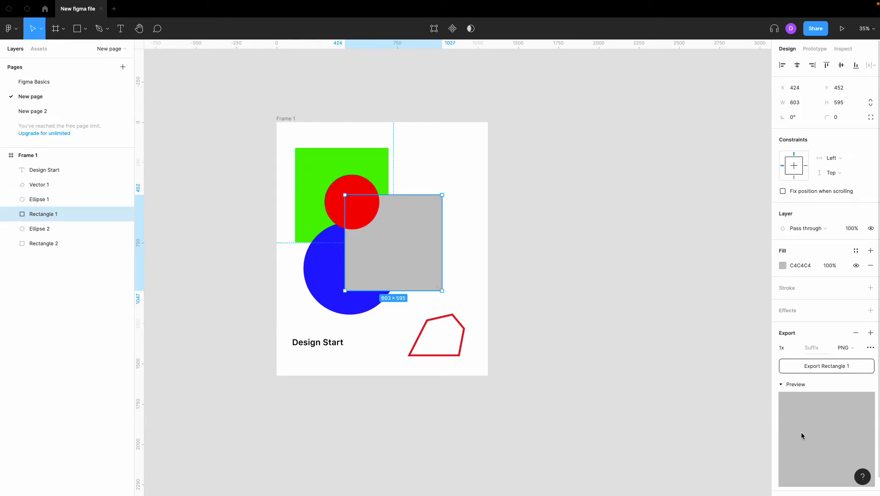
Try exporting the grey rectangle as Rectangle 1.png to the Downloads folder, cancelling before saving.
click(802, 367)
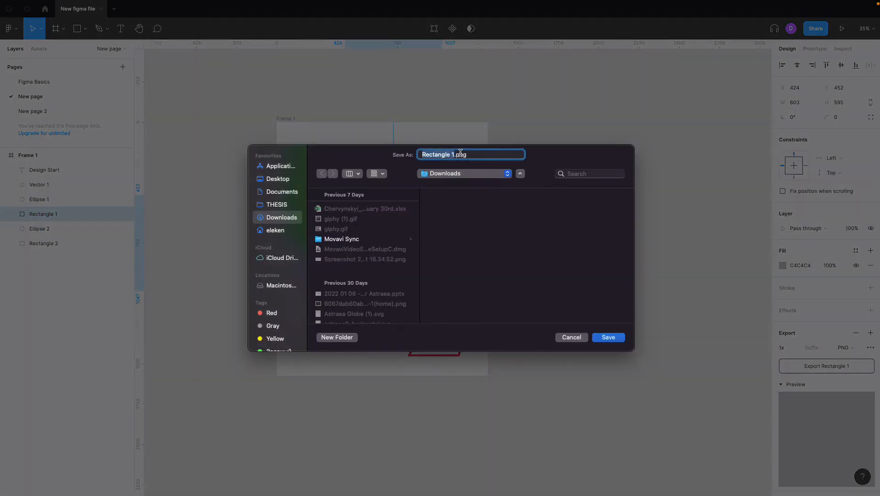
click(584, 340)
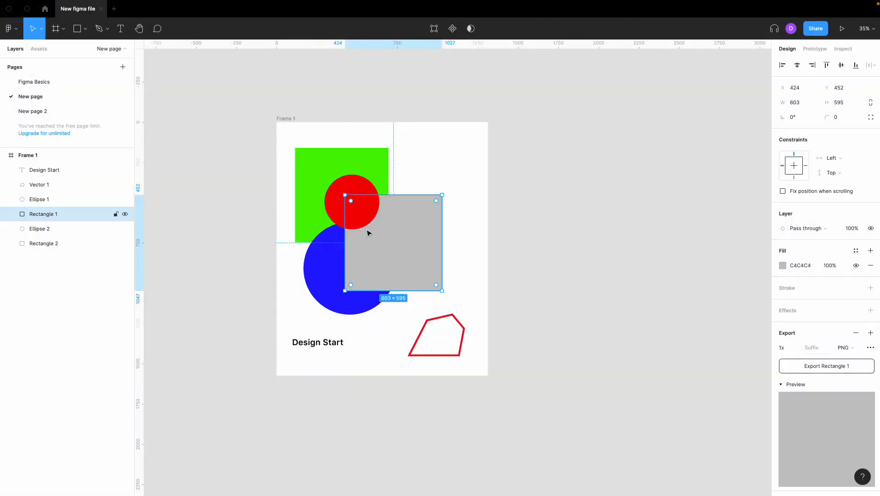
Add a PNG export setting at 1x scale to the red circle.
click(368, 214)
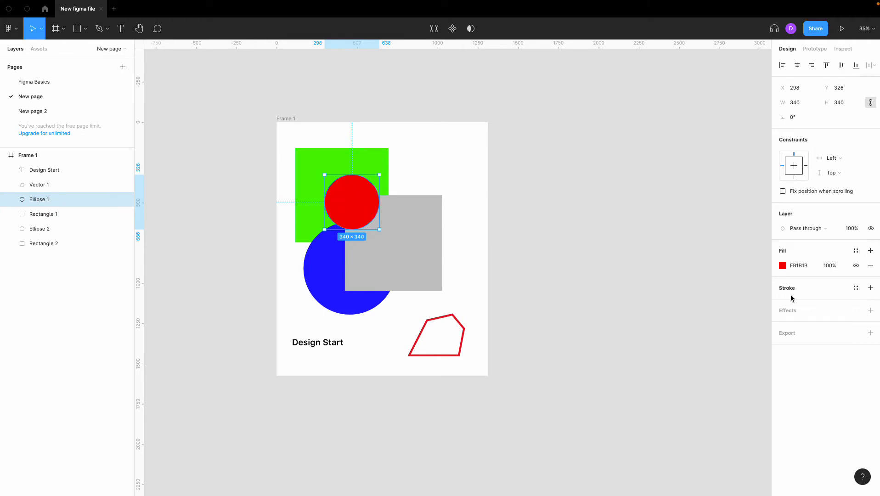
click(870, 332)
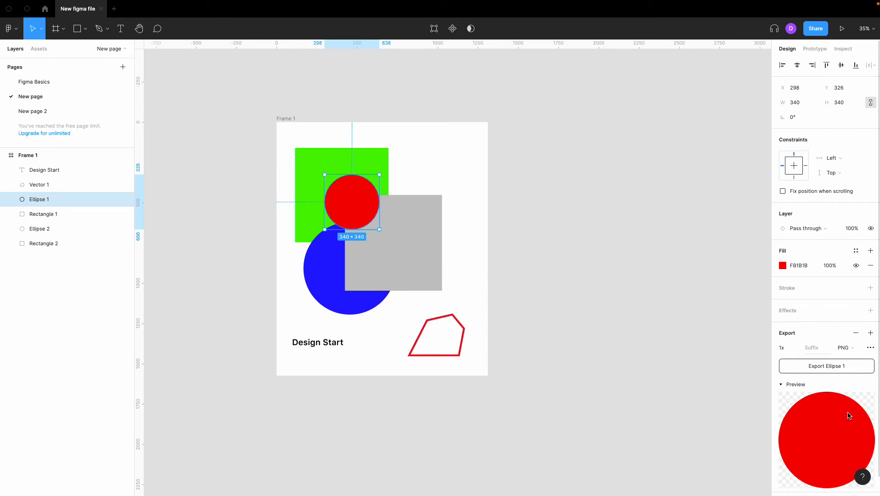
click(683, 410)
Change the export format of the "Design Start" text layer to SVG.
click(312, 343)
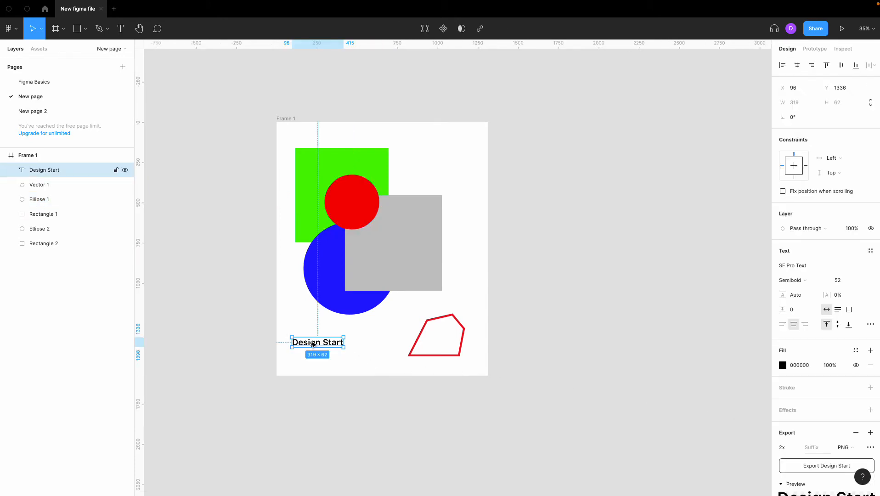
scroll(829, 403, down, 2)
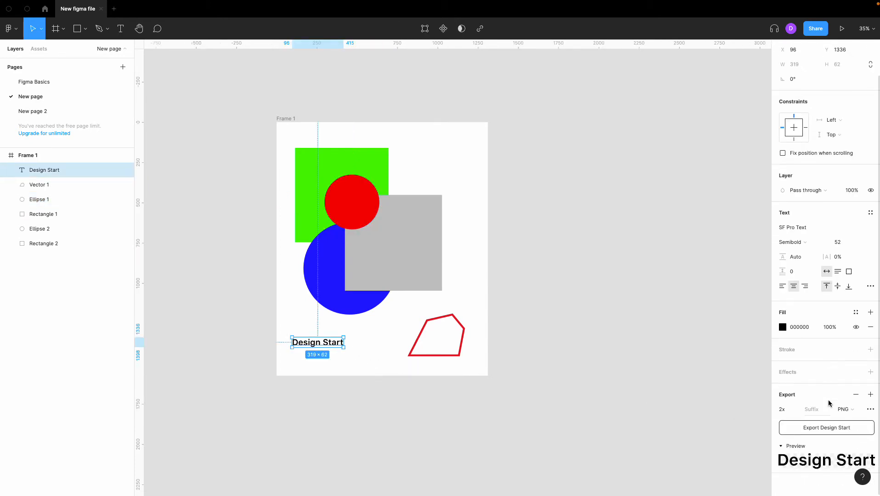
click(790, 410)
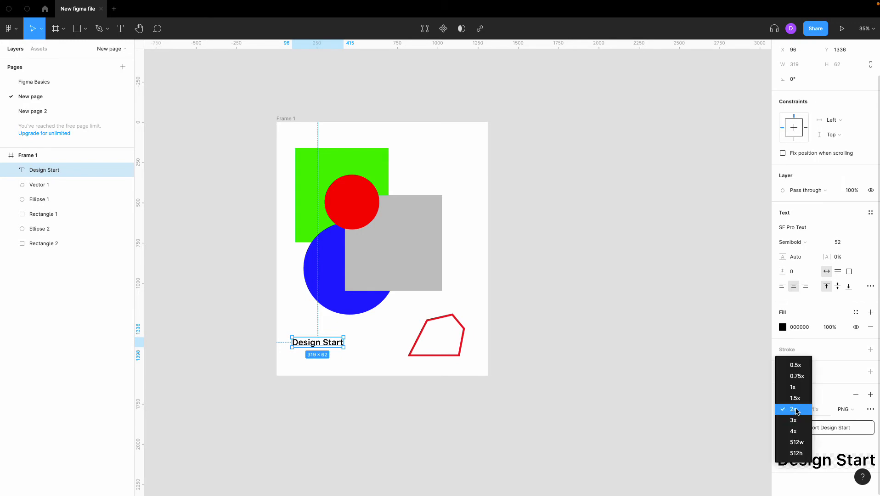
click(795, 409)
click(850, 410)
click(854, 431)
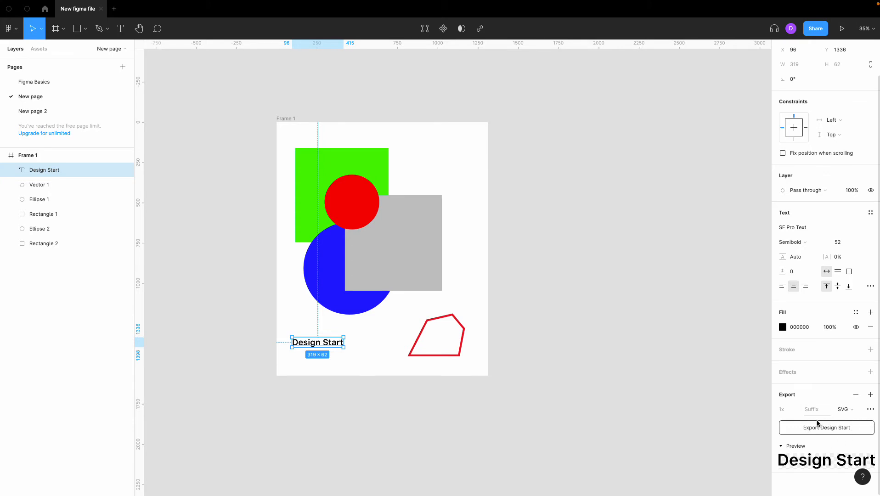
click(616, 371)
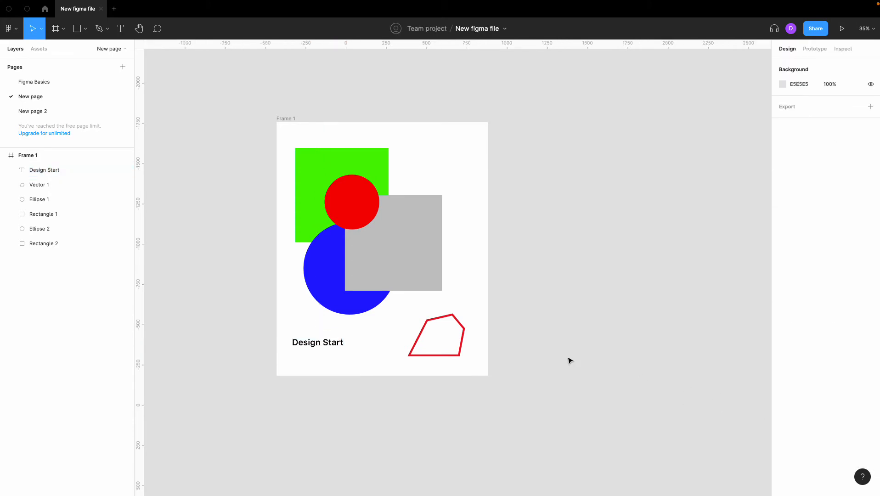
Add an export setting to the Vector 1 layer and set its format to SVG.
click(69, 185)
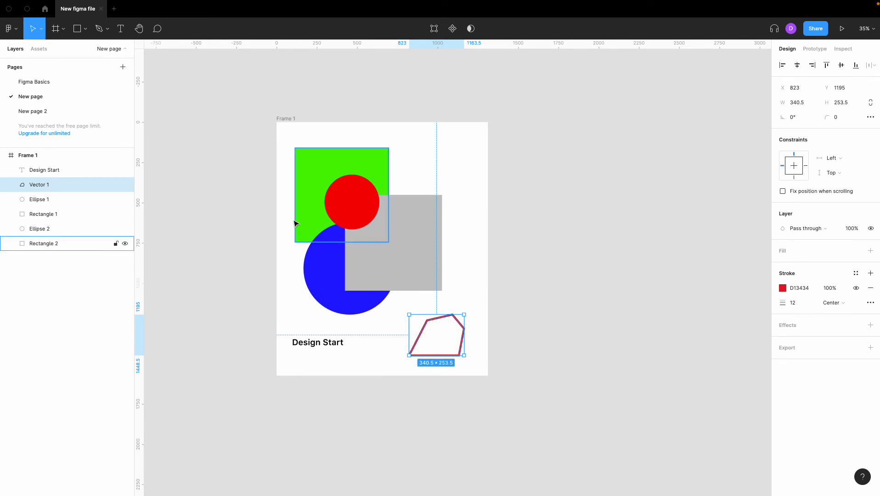
click(872, 347)
click(844, 365)
click(851, 386)
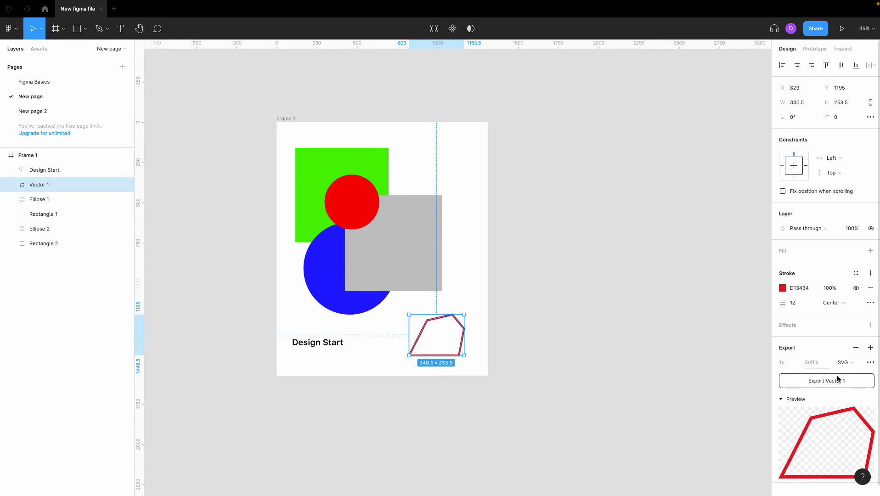
click(695, 366)
Group the green rectangle, red circle, grey rectangle and blue circle into one group.
scroll(695, 366, right, 1)
scroll(478, 301, down, 2)
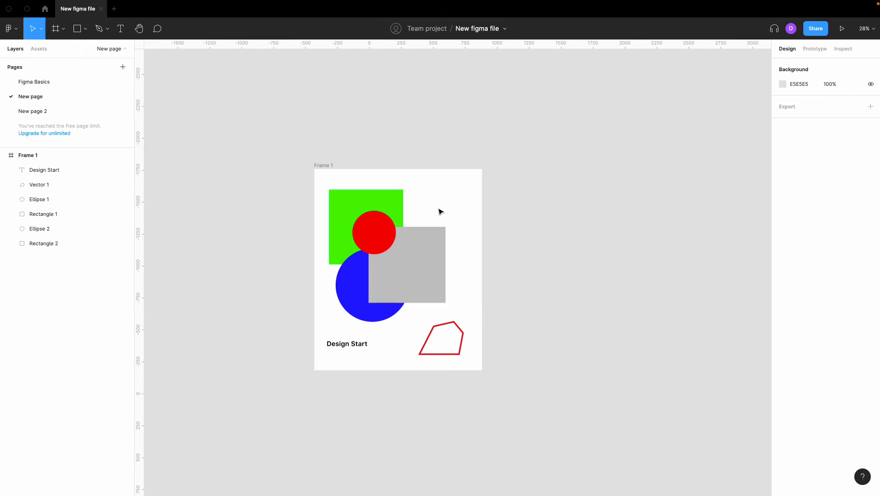
click(398, 211)
shift+click(390, 223)
shift+click(392, 277)
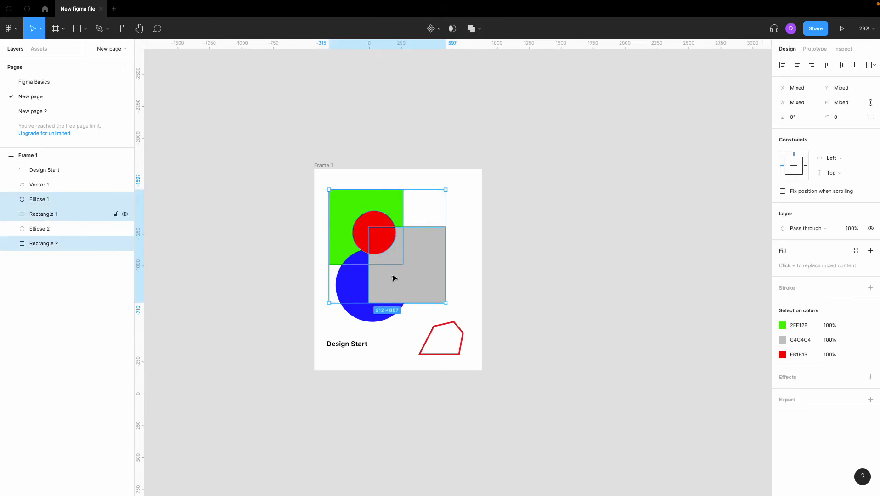
shift+click(360, 286)
right_click(370, 242)
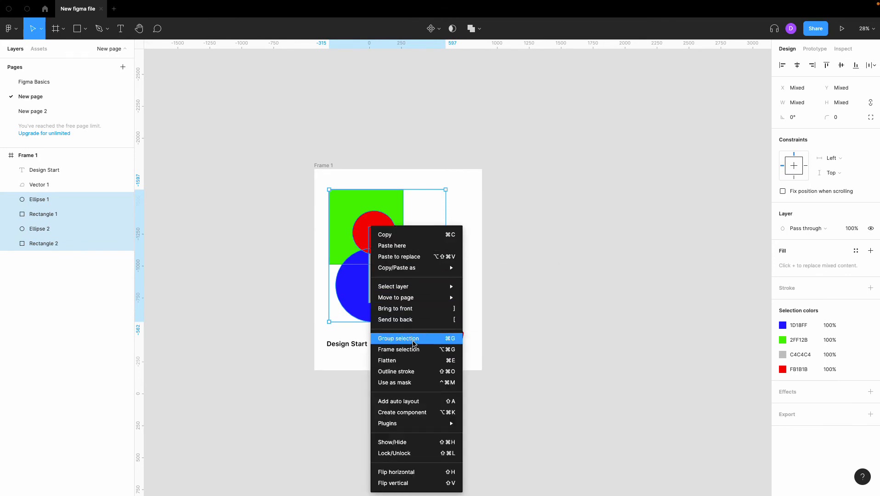
click(413, 344)
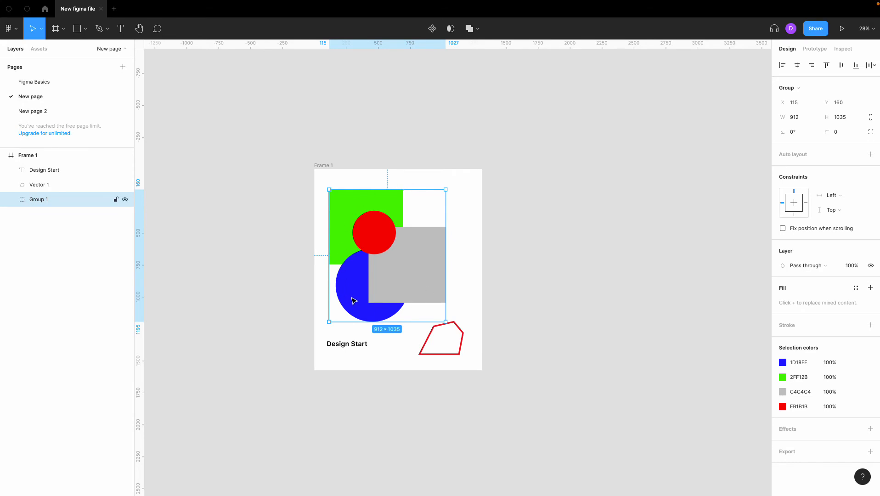
Expand the new group in the layer list to examine the layers it contains, and collapse it again.
click(11, 199)
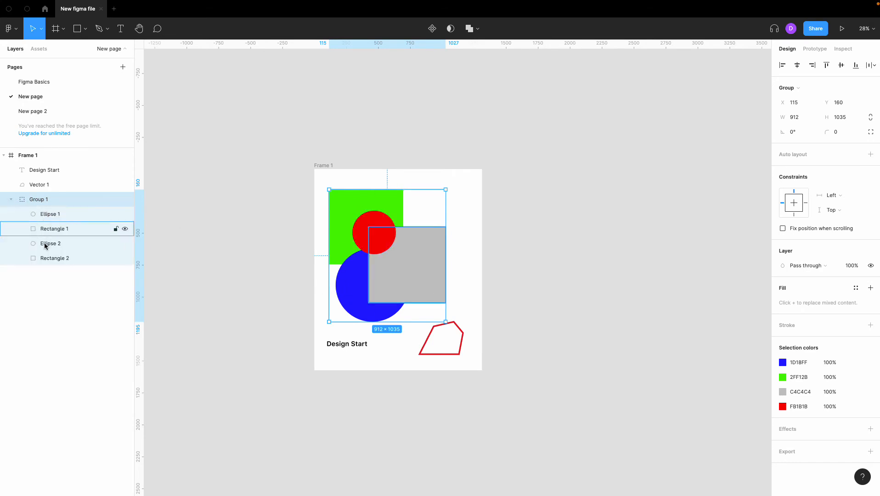
click(11, 199)
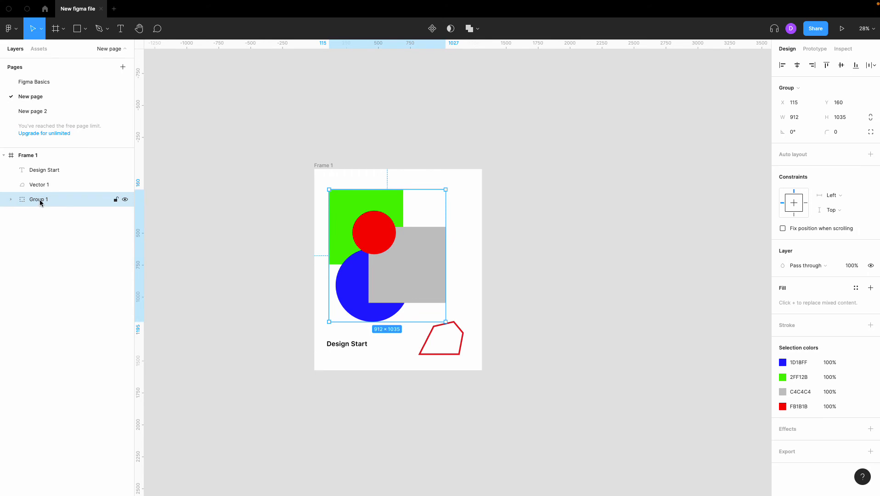
click(11, 201)
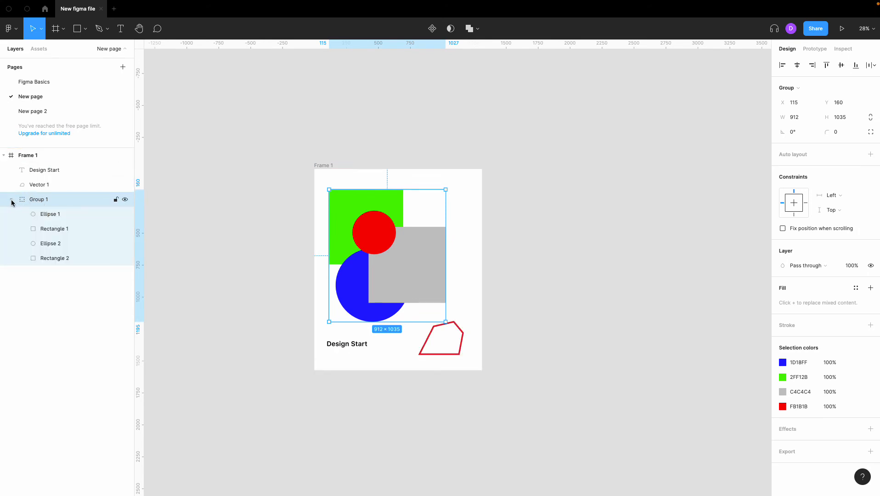
click(11, 201)
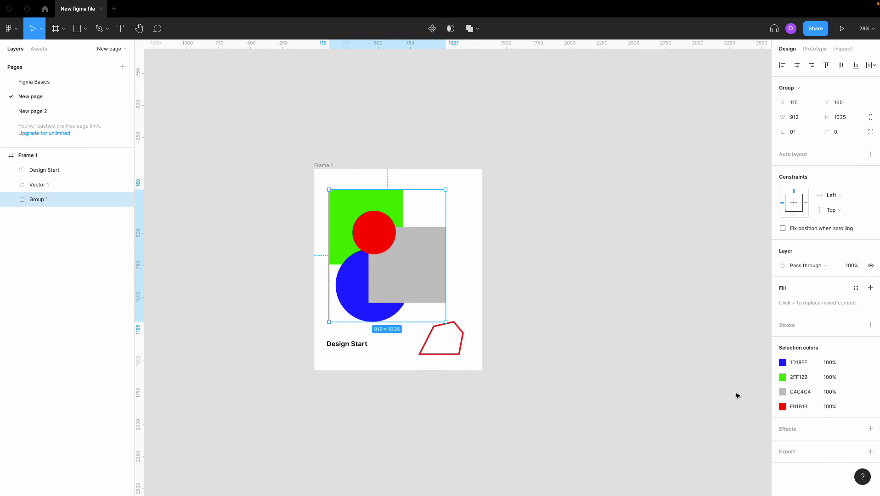
Add a PNG export setting at 1x scale to the group of four shapes.
click(869, 452)
scroll(816, 453, down, 5)
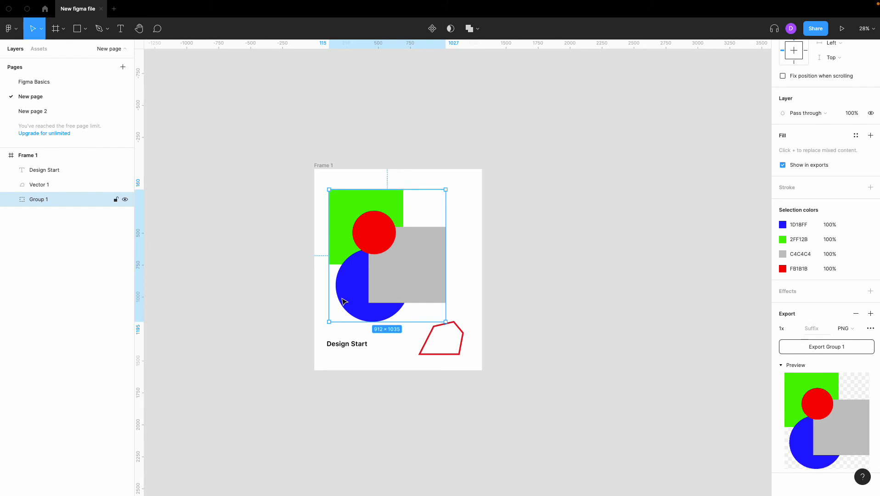
click(490, 283)
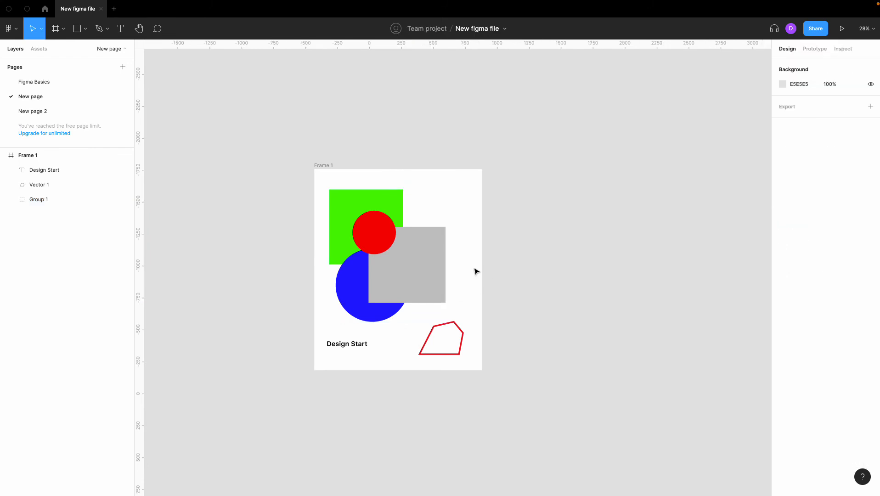
Examine Frame 1's export settings, its export preview and the Show in exports option of its fill.
click(317, 169)
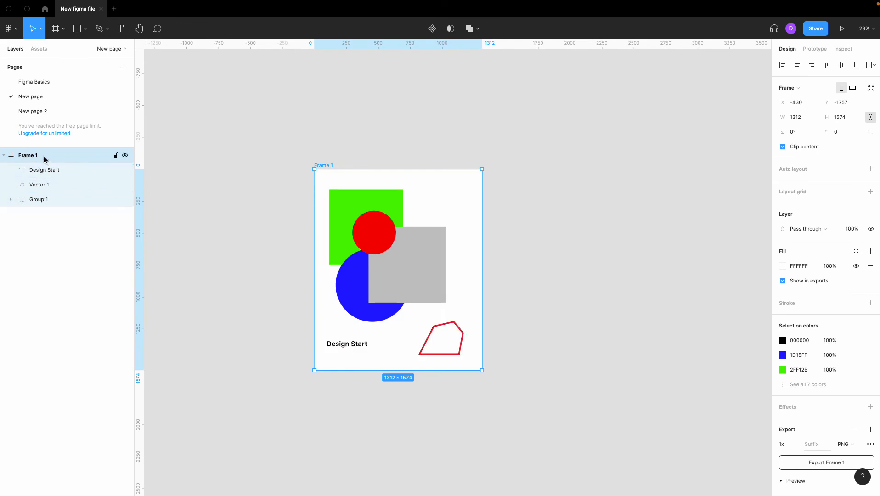
scroll(812, 398, down, 3)
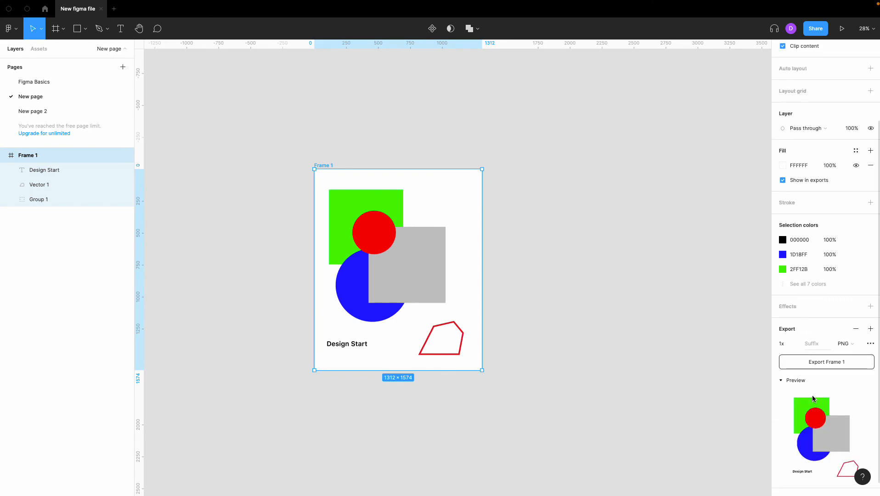
scroll(812, 399, down, 1)
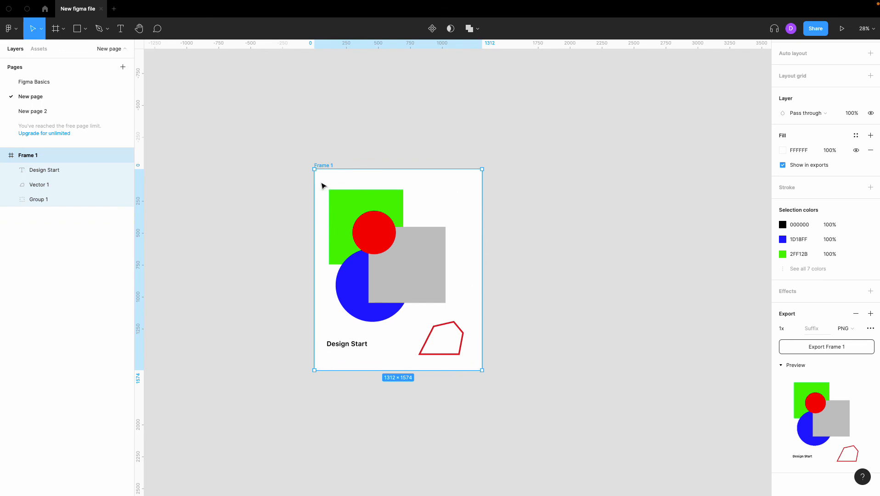
click(782, 166)
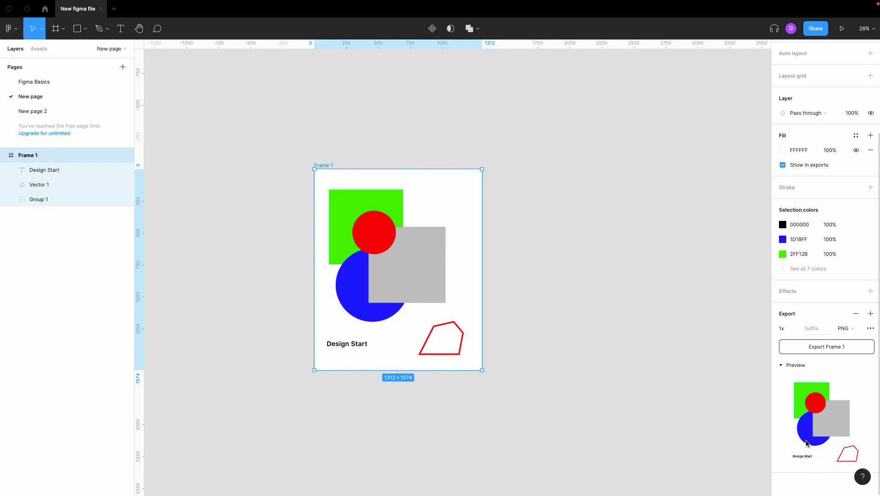
click(615, 345)
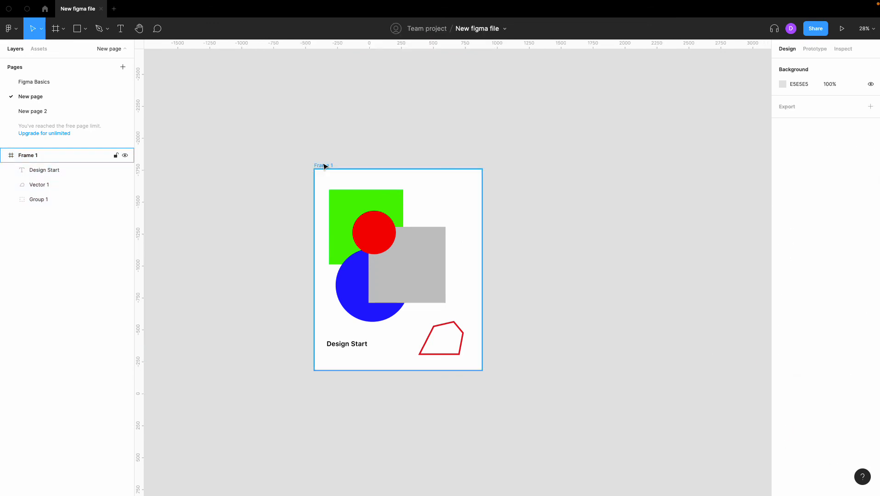